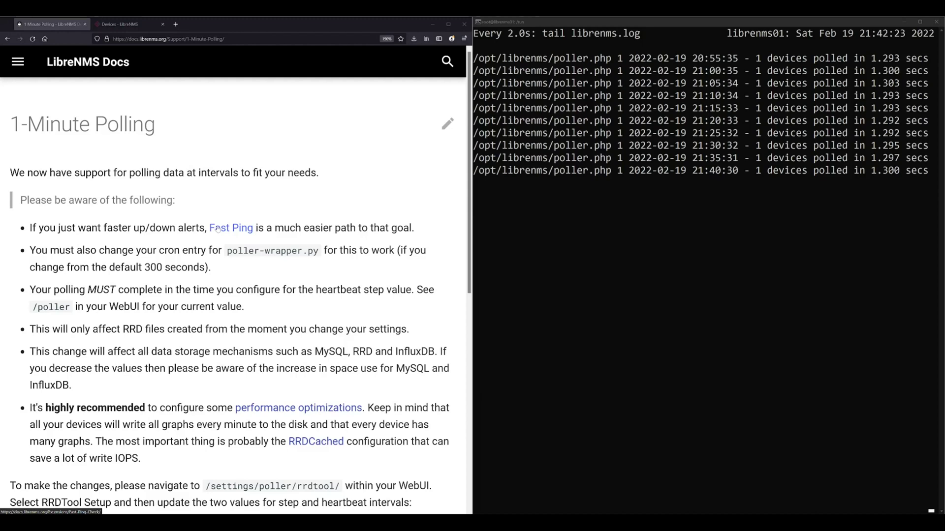
- Quit the running watch tail librenms.log command with Ctrl+C
key(ctrl+c)
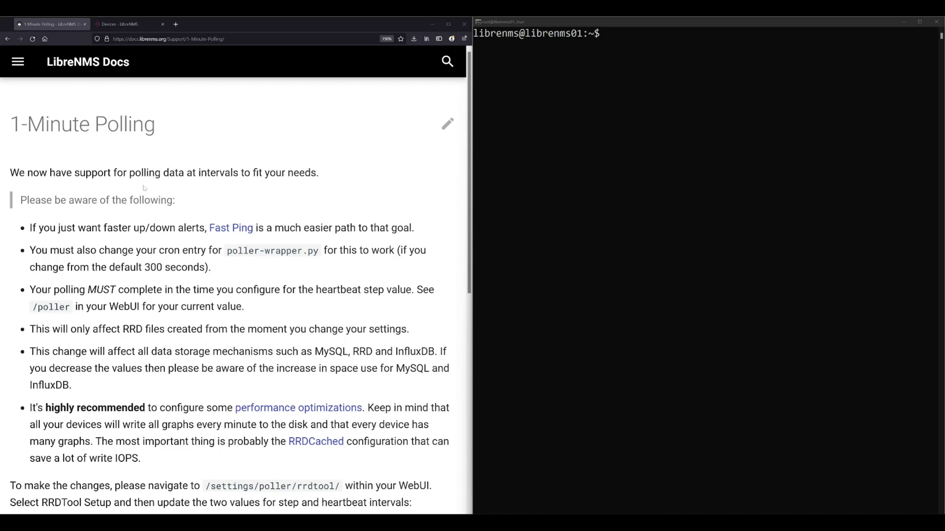
drag(212, 267, 48, 251)
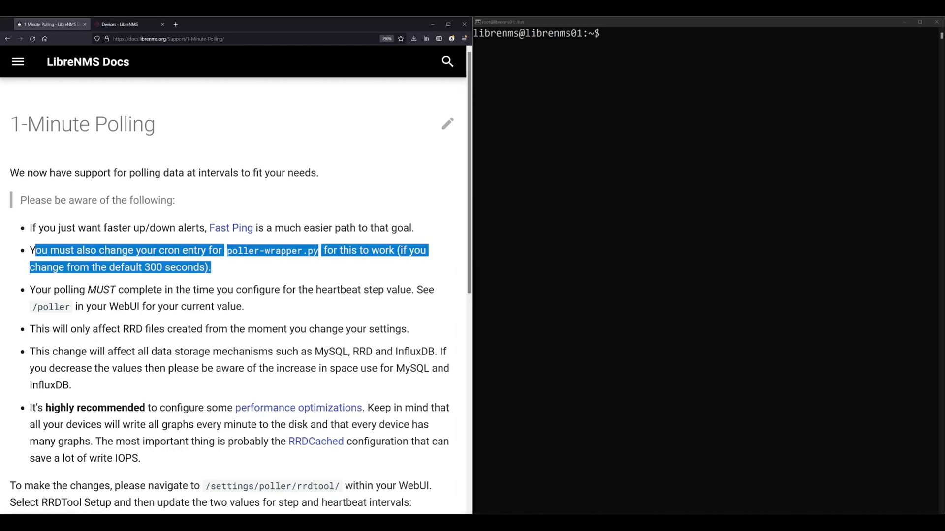
click(331, 278)
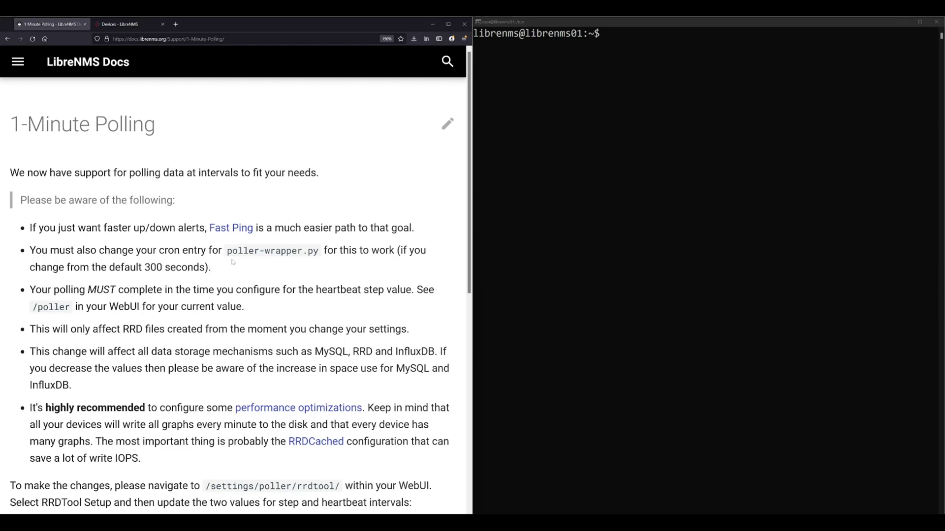
scroll(234, 295, down, 7)
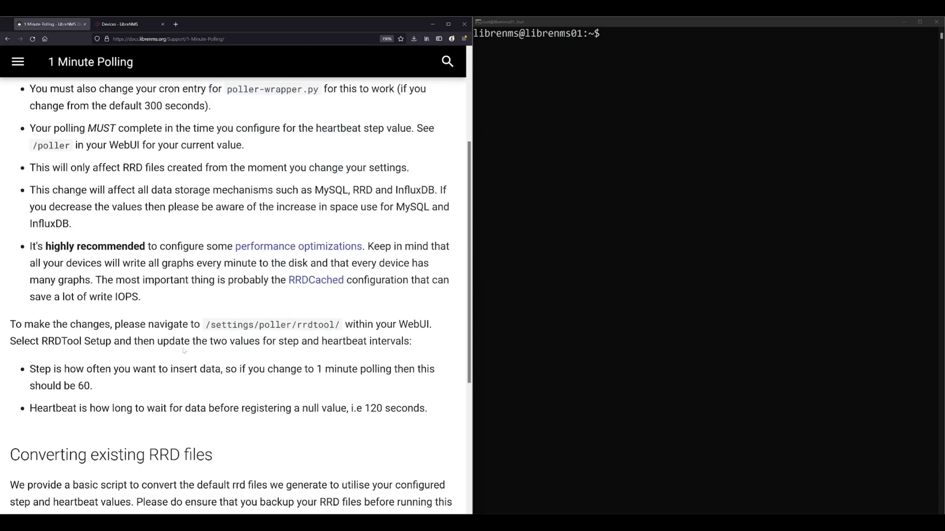
scroll(234, 295, up, 5)
scroll(234, 296, up, 2)
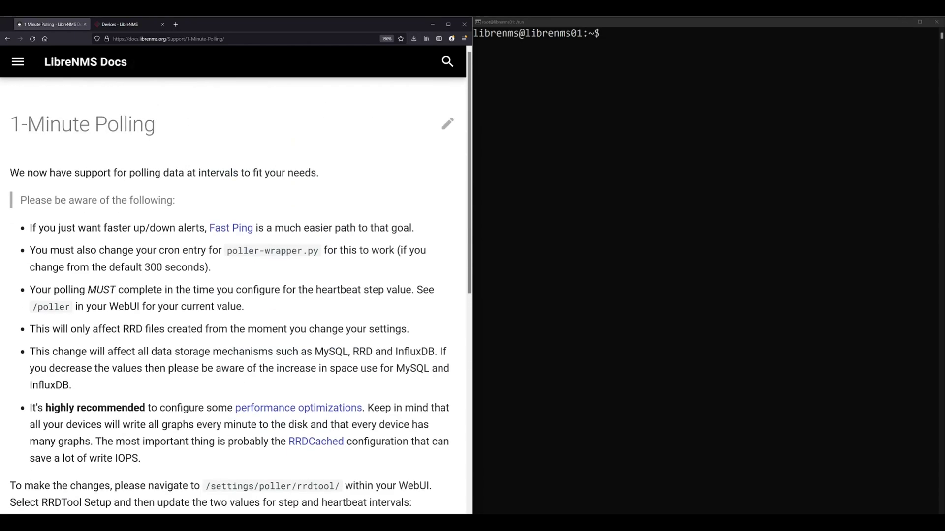
- In LibreNMS, go to Global Settings > Poller and expand Distributed Poller
click(141, 28)
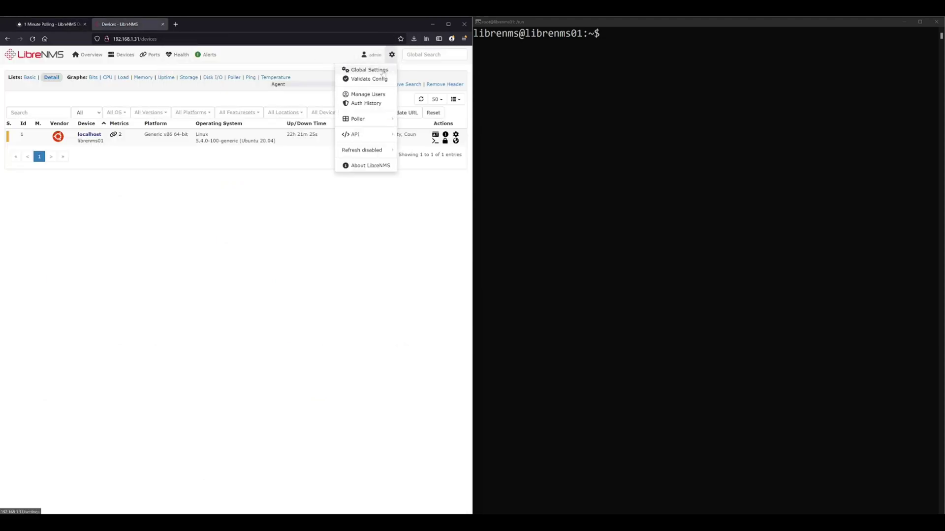
click(383, 71)
click(250, 78)
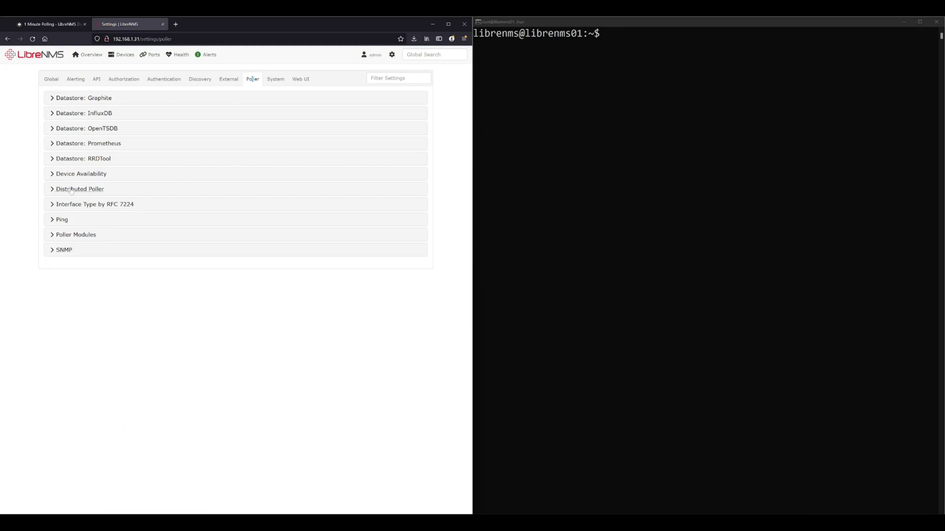
click(71, 190)
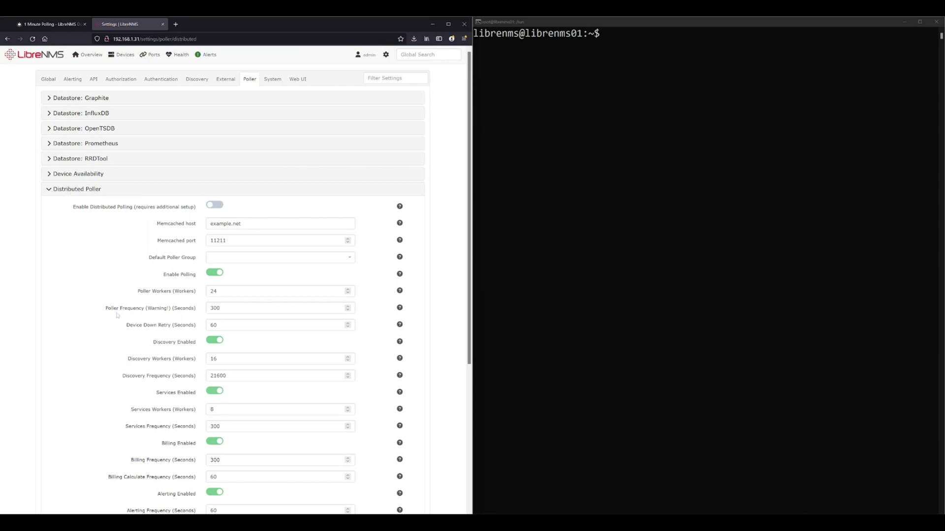
- Change Poller Frequency from 300 to 60 seconds
click(221, 308)
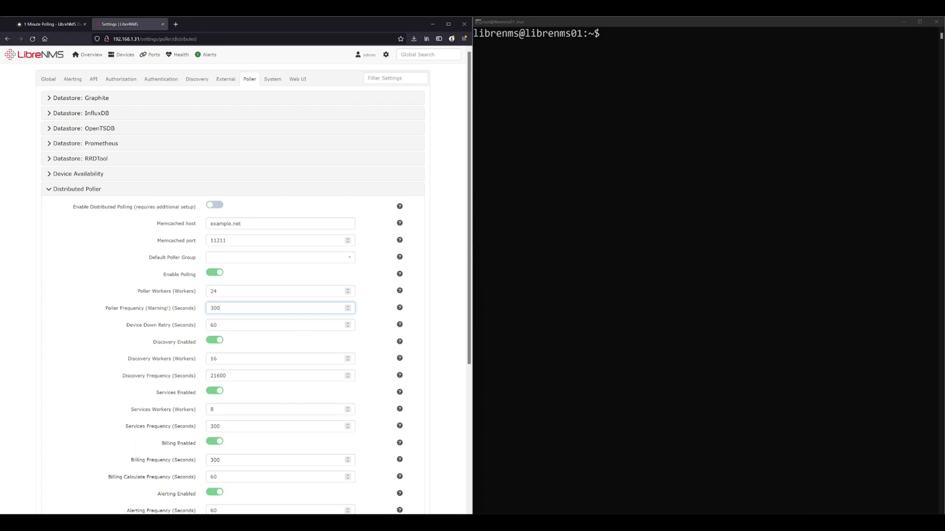
double_click(215, 308)
scroll(215, 308, down, 1)
text(60)
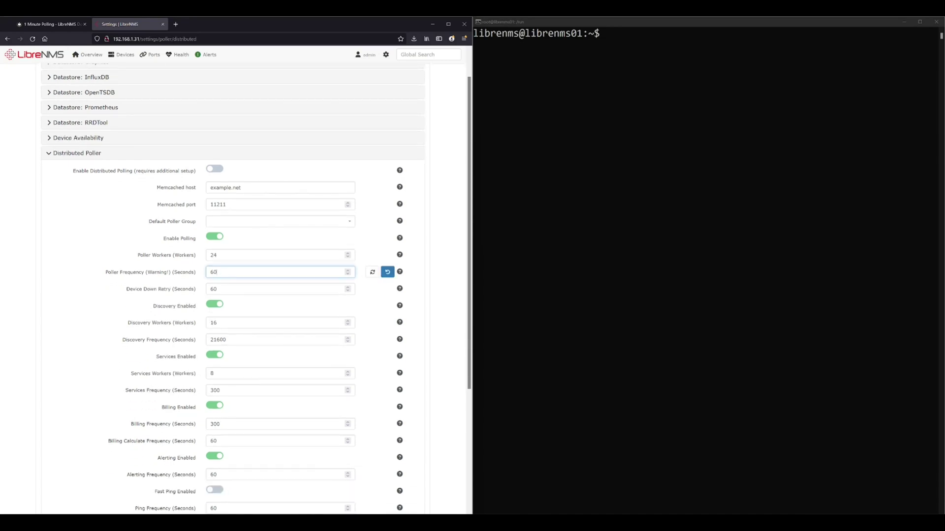
key(Return)
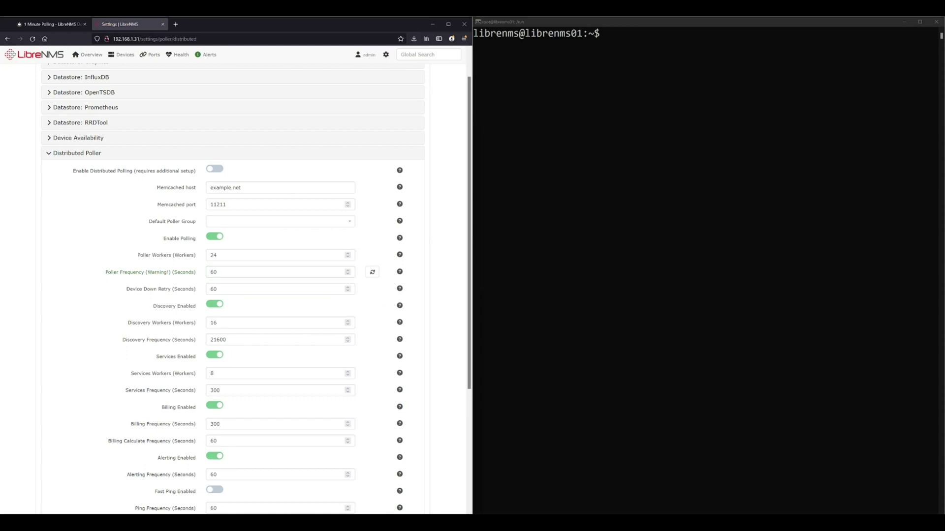
- Change Services Frequency from 300 to 60 seconds
double_click(215, 391)
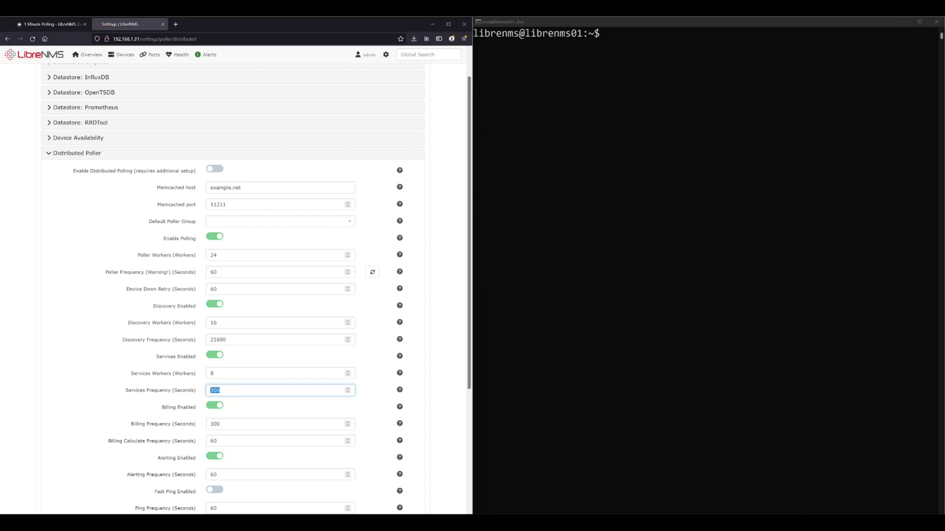
text(60)
key(Return)
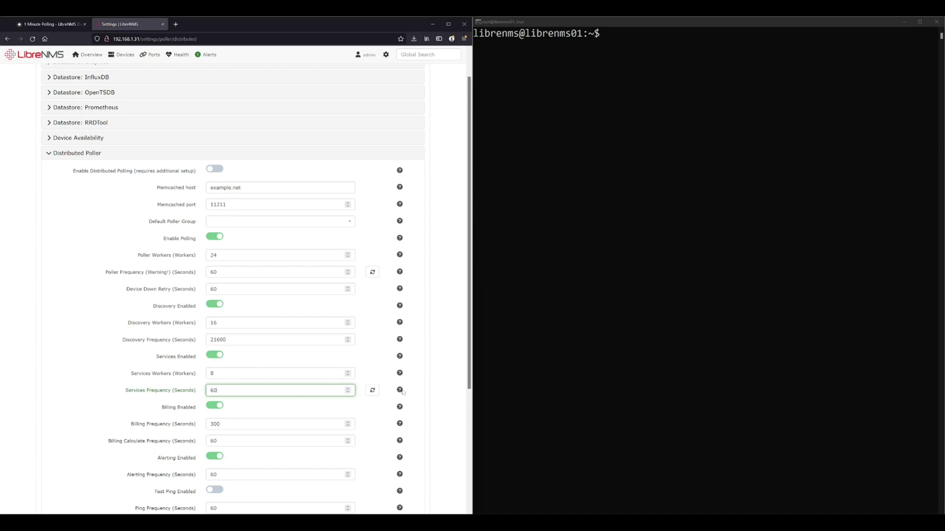
mouse_move(400, 392)
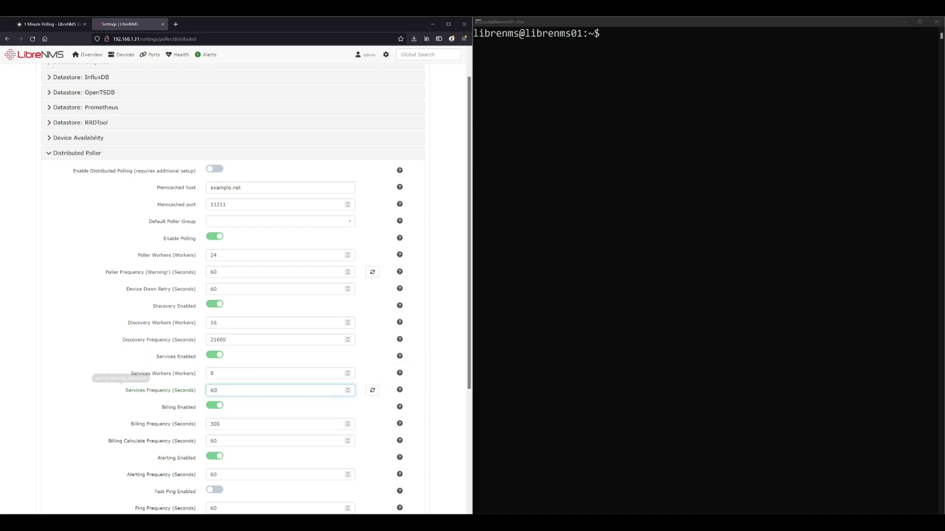
click(184, 396)
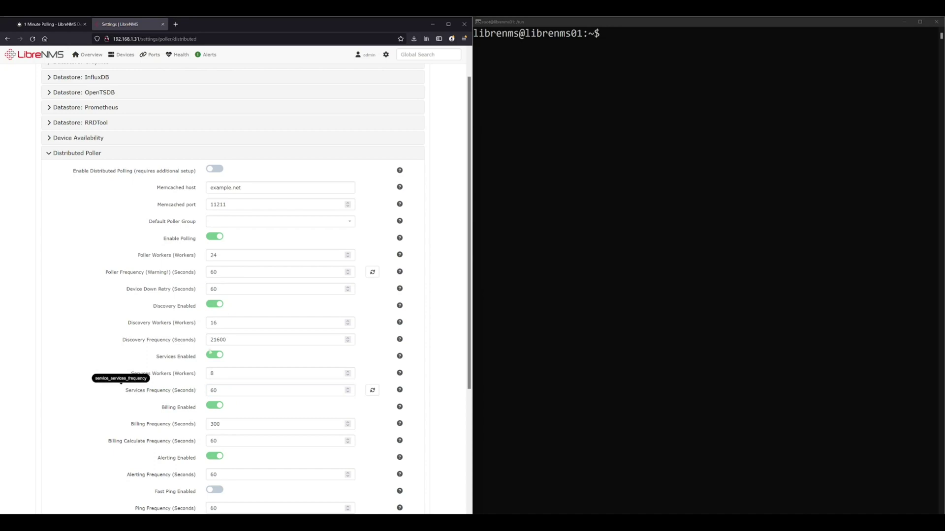
- Restart librenms.service with systemctl, entering the account password when prompted
click(605, 275)
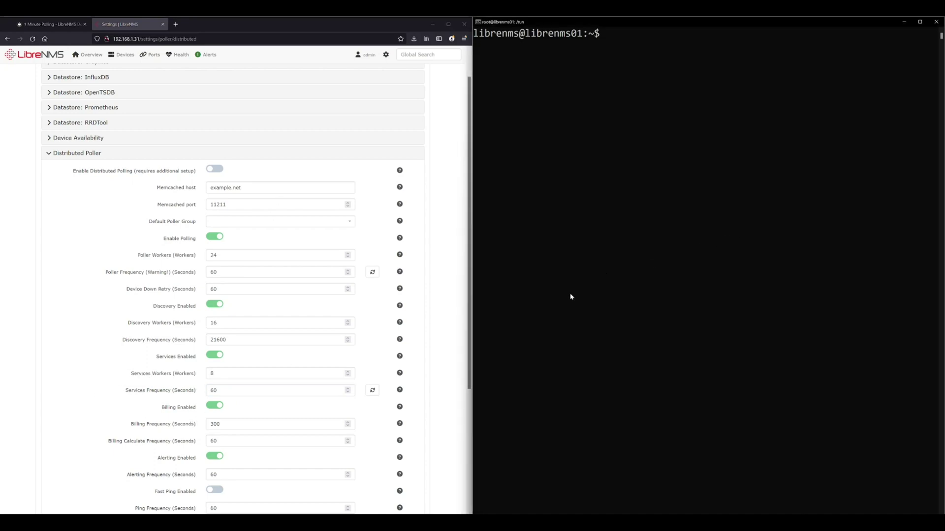
text(systemcl)
text(t restart librenms.service)
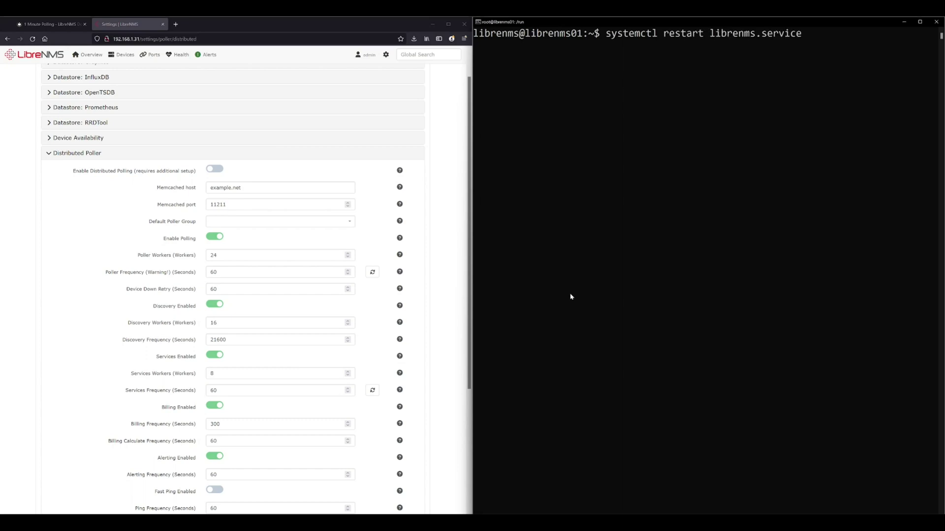
key(Return)
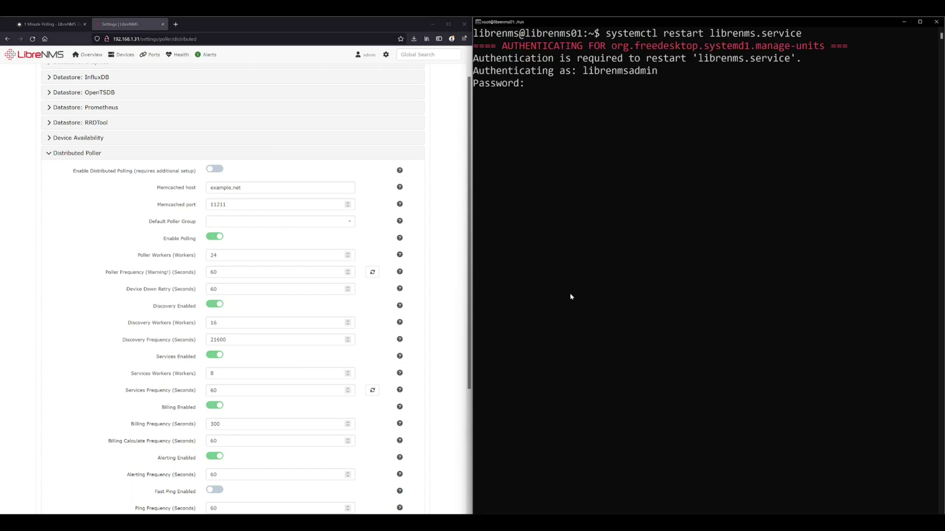
key(Return)
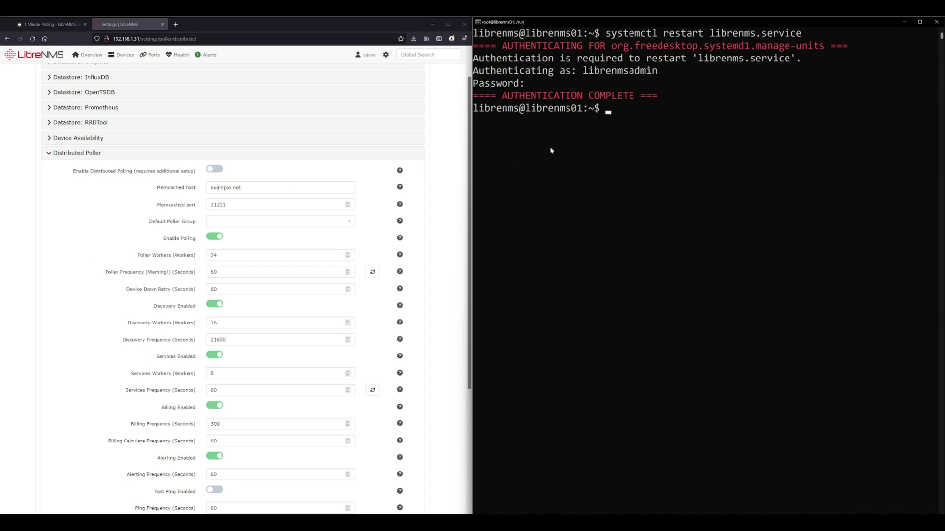
click(68, 155)
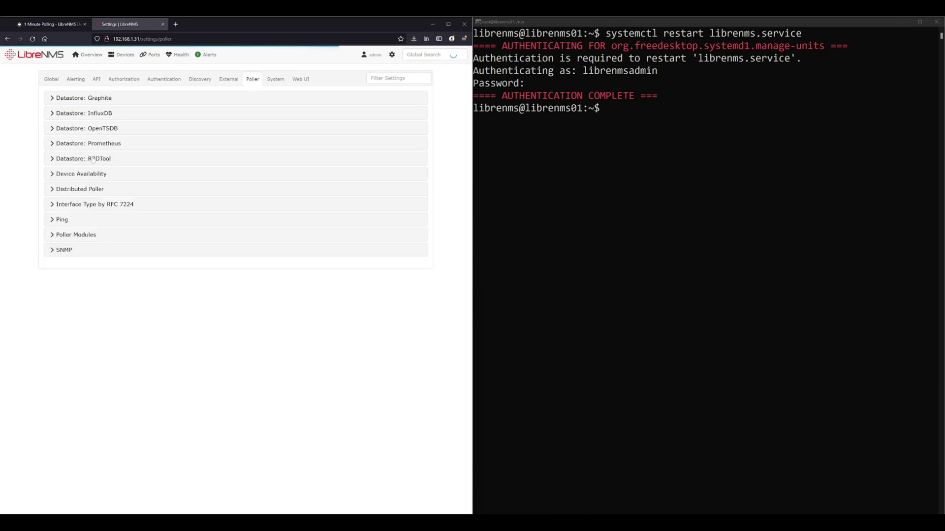
- Expand Datastore: RRDTool to show rrd step 300 and heartbeat 600
click(93, 159)
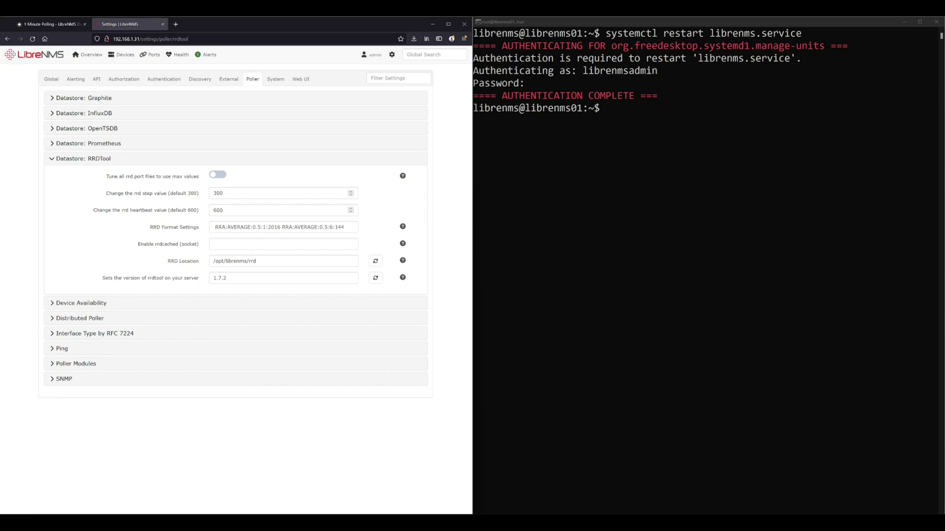
double_click(222, 193)
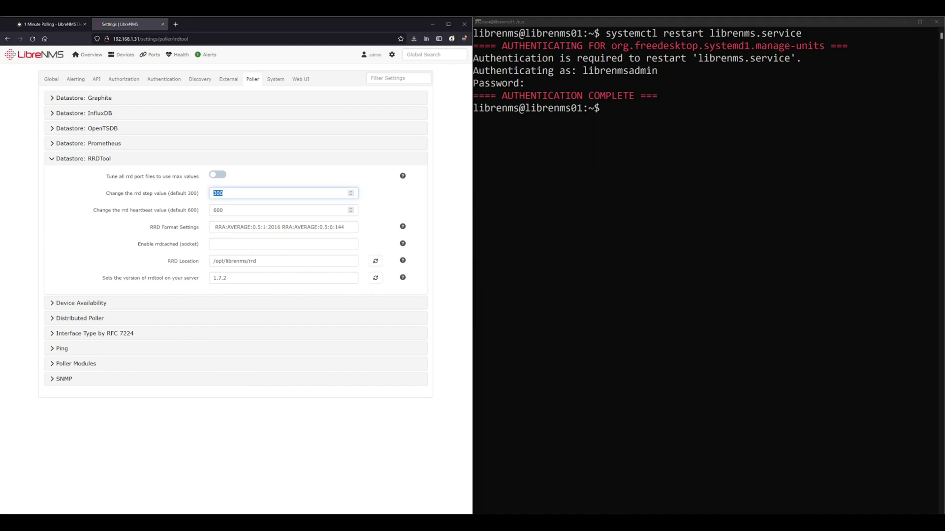
click(49, 24)
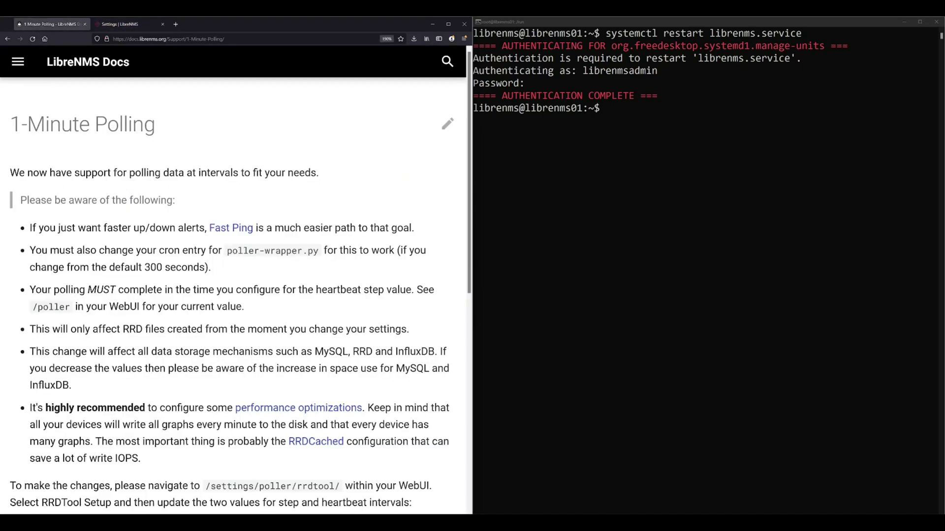
scroll(136, 358, down, 10)
drag(136, 358, 29, 358)
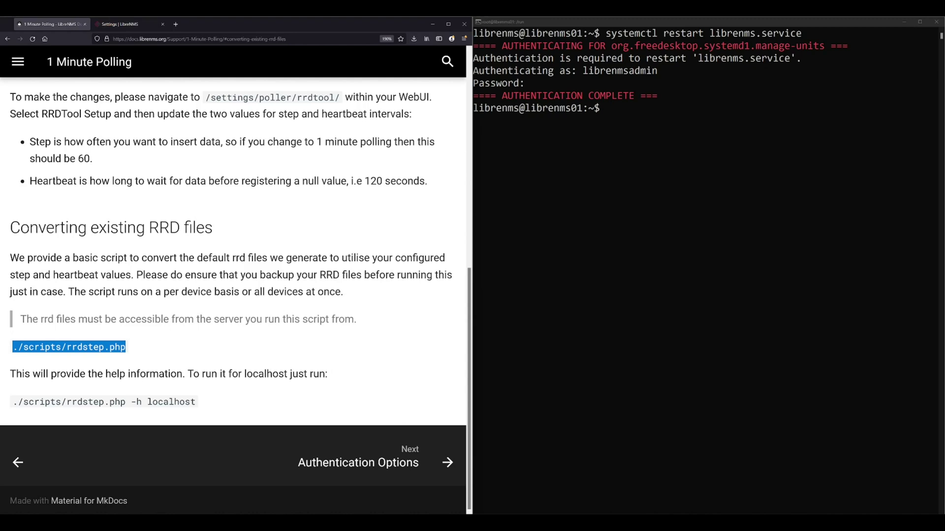
drag(131, 349, 38, 345)
click(39, 344)
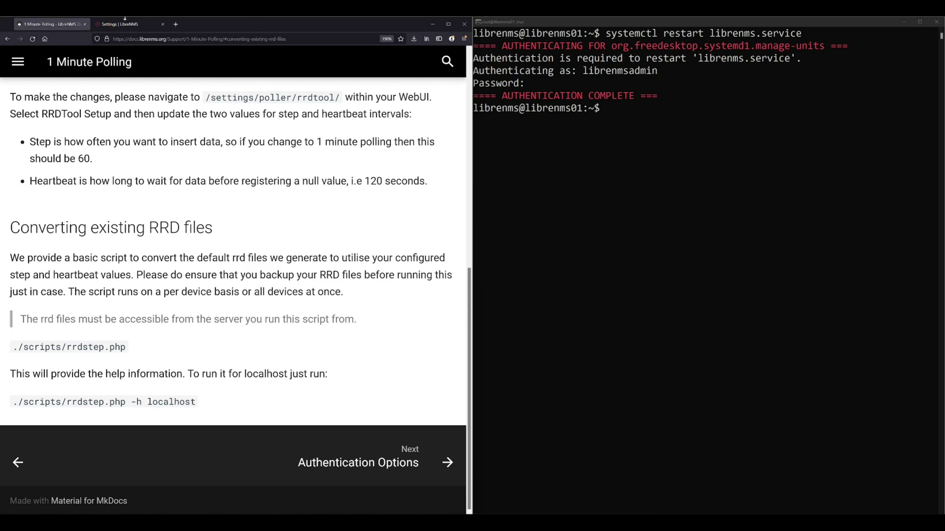
click(127, 24)
- Replace rrd step 300 with 60 and heartbeat 600 with 120
double_click(217, 193)
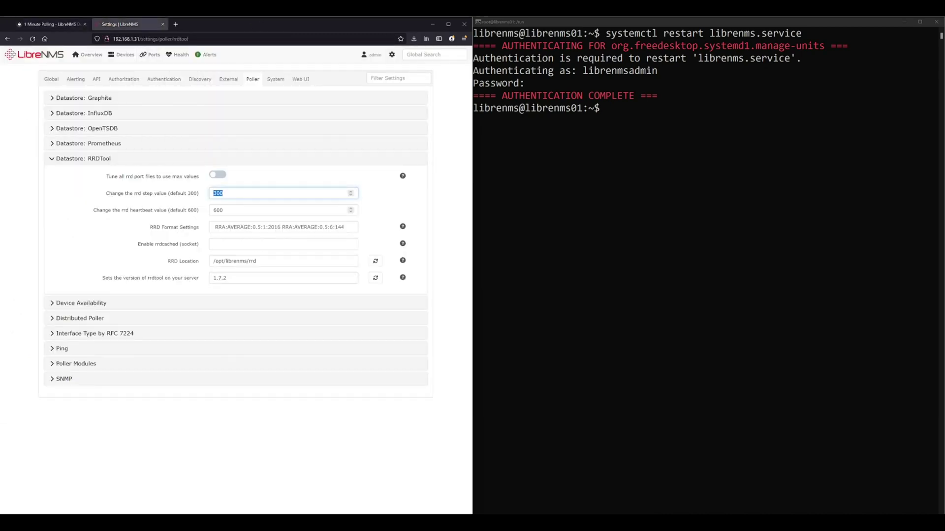
text(602)
key(BackSpace)
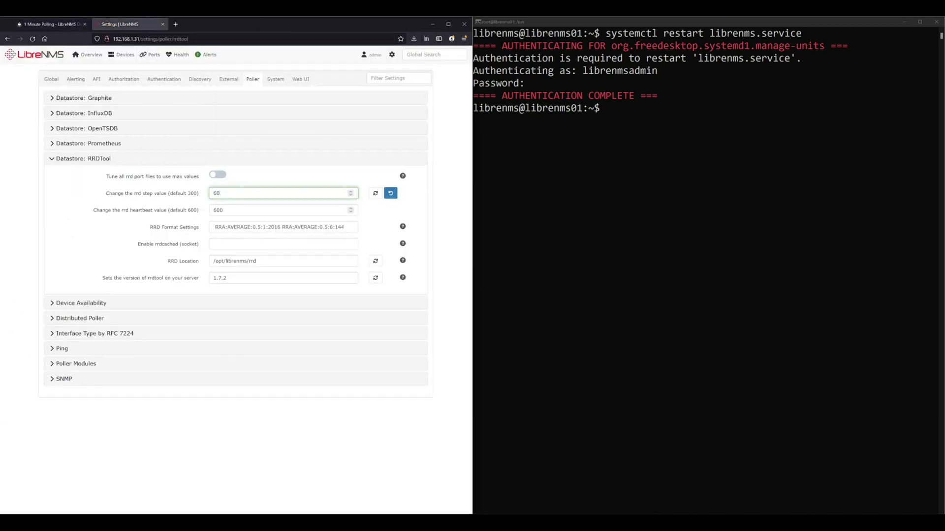
click(223, 210)
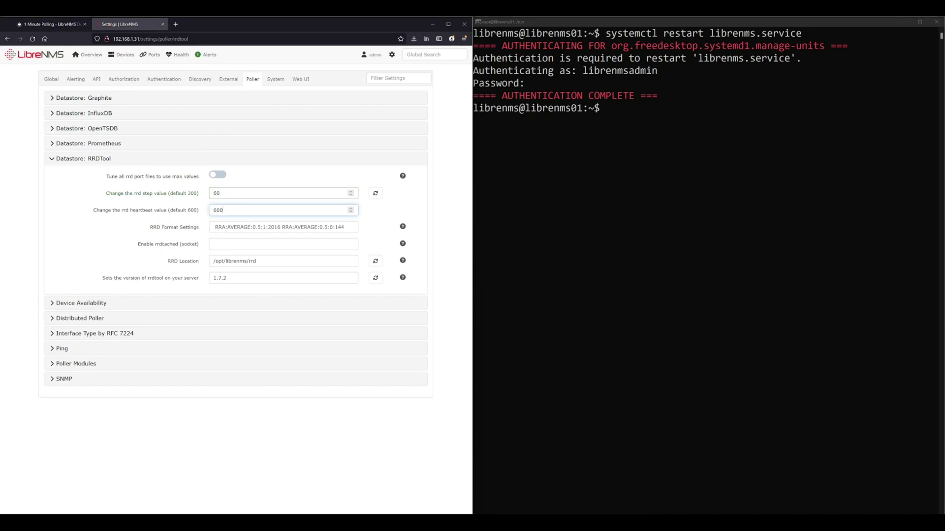
key(ctrl+a)
text(1)
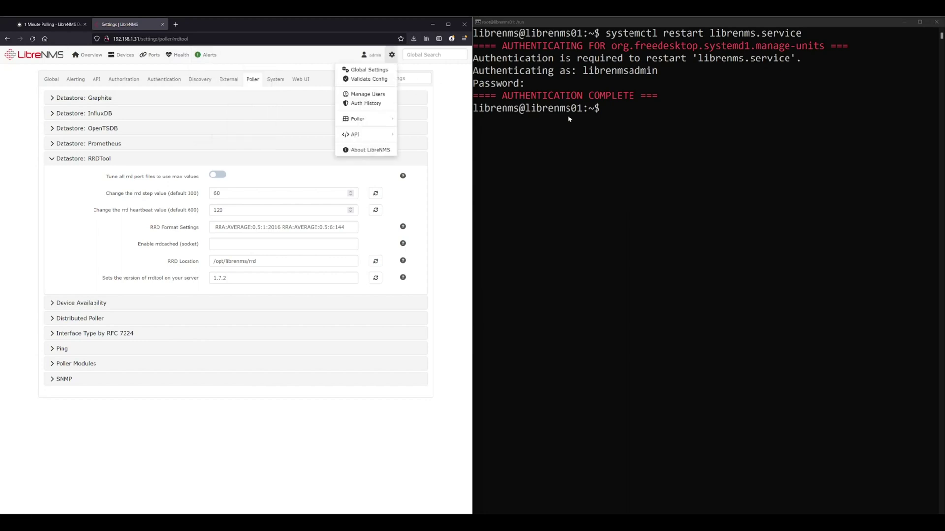
- In the terminal, discard a mistyped systemctl command and enter cd logs
click(660, 157)
text(systemctl sta)
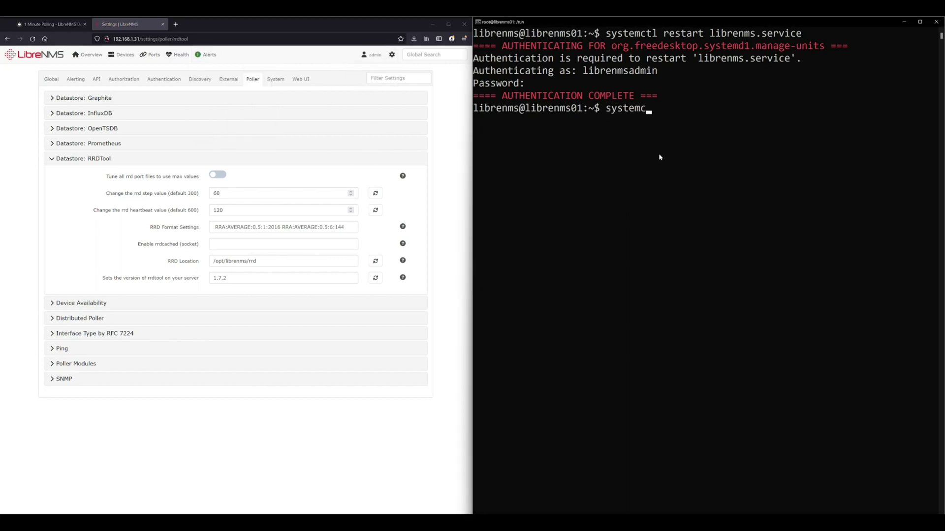
key(BackSpace)
key(BackSpace)
key(BackSpace)
key(BackSpace)
key(BackSpace)
key(BackSpace)
key(BackSpace)
key(BackSpace)
key(BackSpace)
key(BackSpace)
key(BackSpace)
key(BackSpace)
key(BackSpace)
text(cd logs)
- Open the Poller Log and refresh it, confirming localhost last polled at 09:28:42
click(392, 54)
mouse_move(379, 122)
click(417, 146)
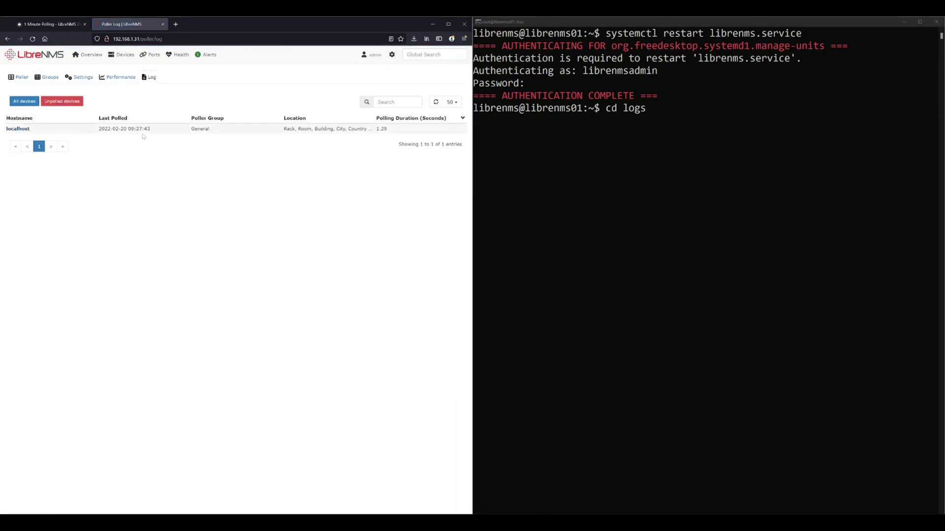
double_click(139, 129)
triple_click(137, 129)
click(436, 103)
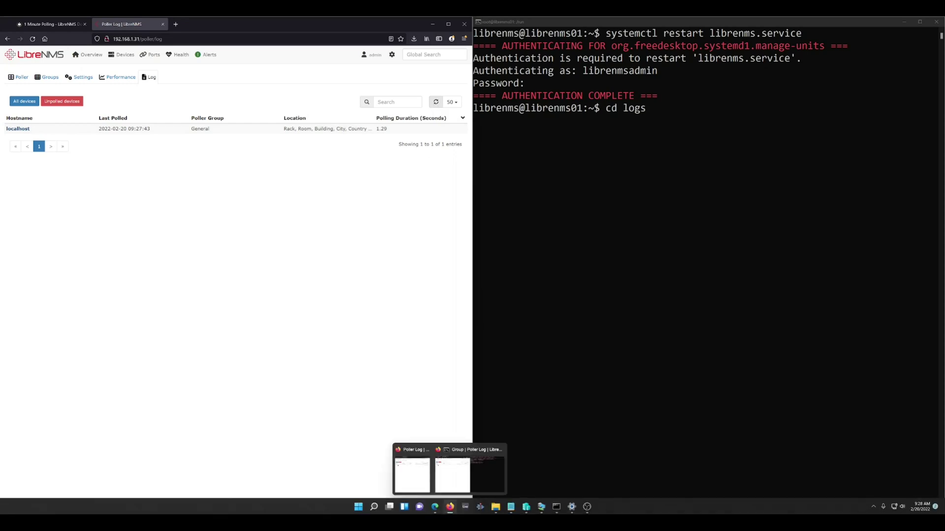
click(434, 105)
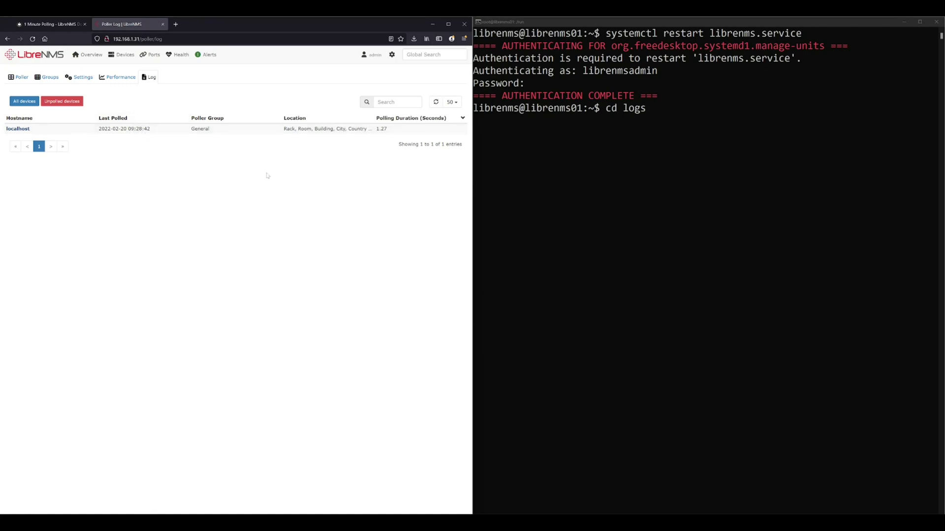
- Run ./scripts/rrdstep.php to see its usage
drag(150, 129, 127, 129)
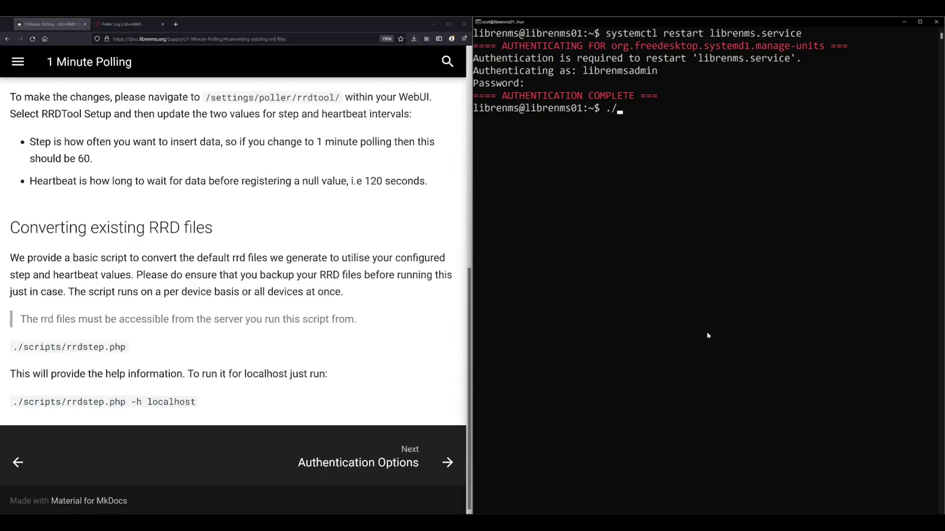
text(scripts/rr)
key(Tab)
key(Return)
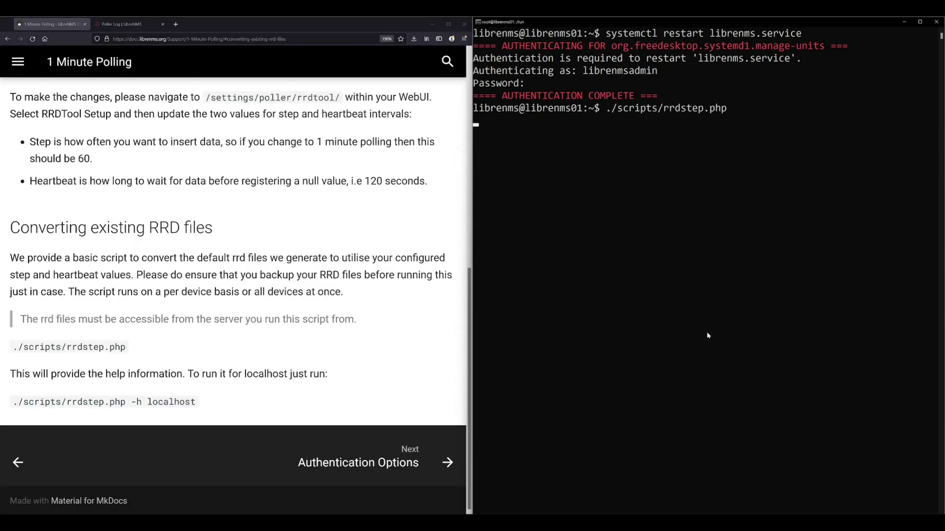
- Run ./scripts/rrdstep.php -h all, converting 80 RRD files with 0 failed
key(Up)
text(all)
key(Return)
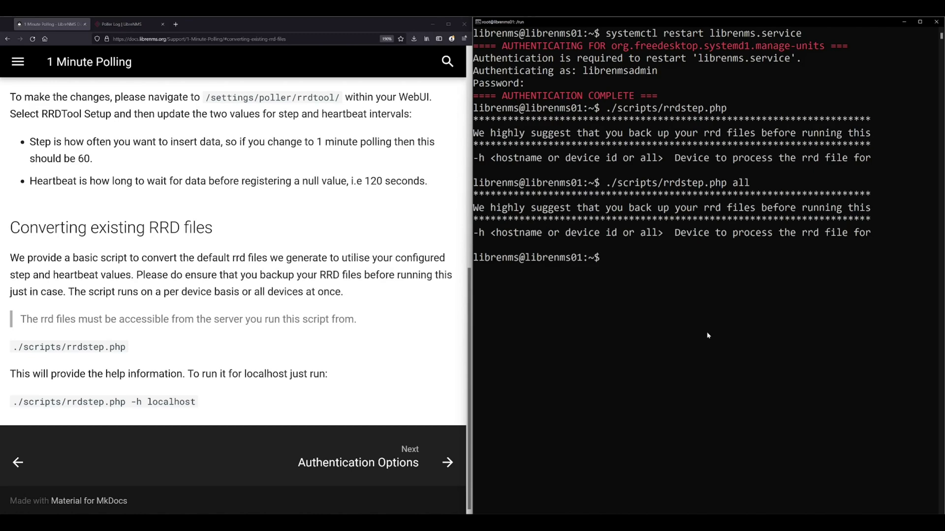
key(Up)
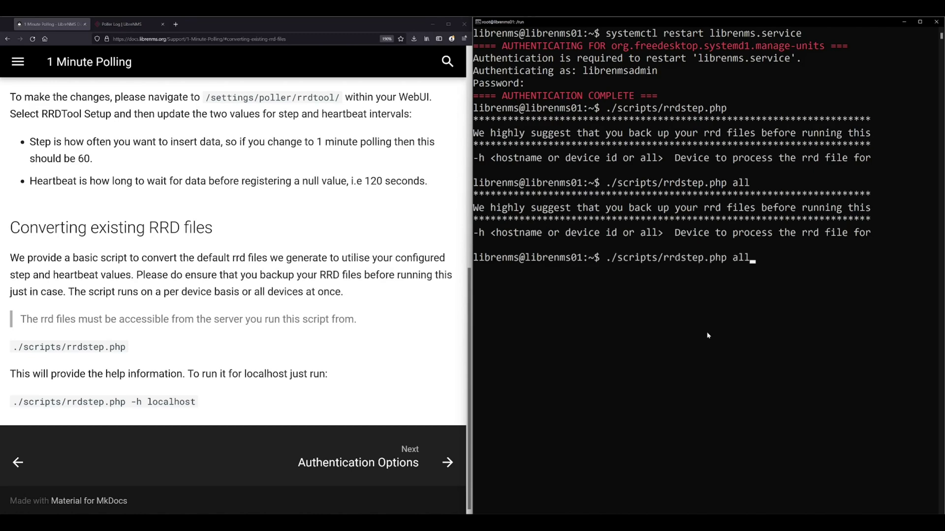
key(BackSpace)
key(BackSpace)
key(BackSpace)
text(-h all)
key(Return)
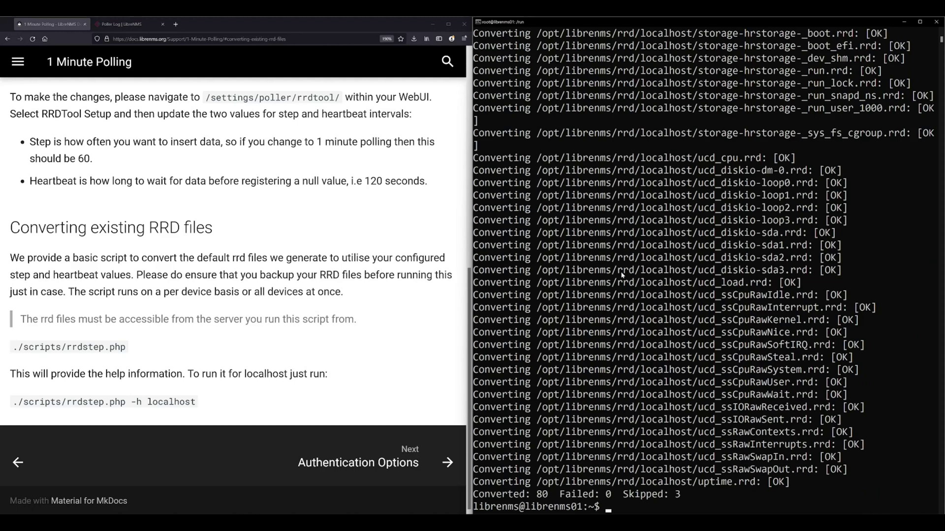
scroll(716, 150, up, 10)
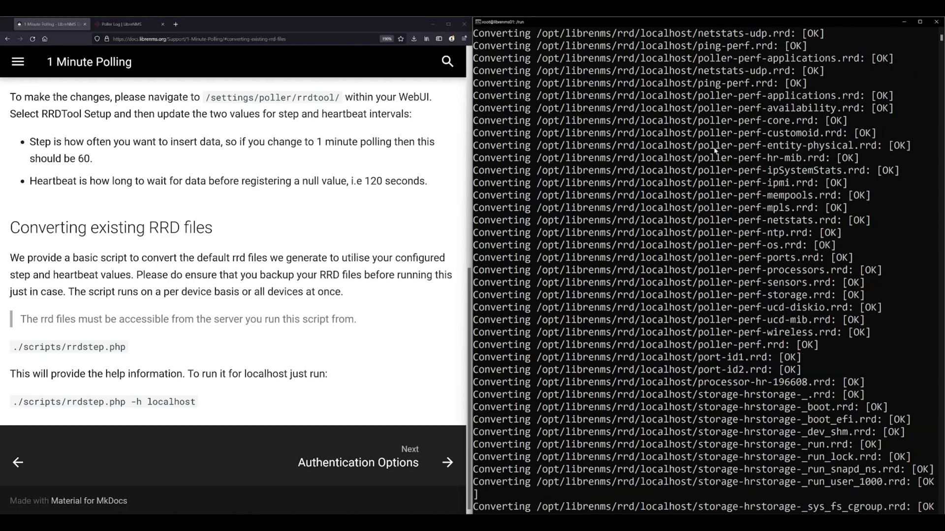
scroll(716, 150, up, 9)
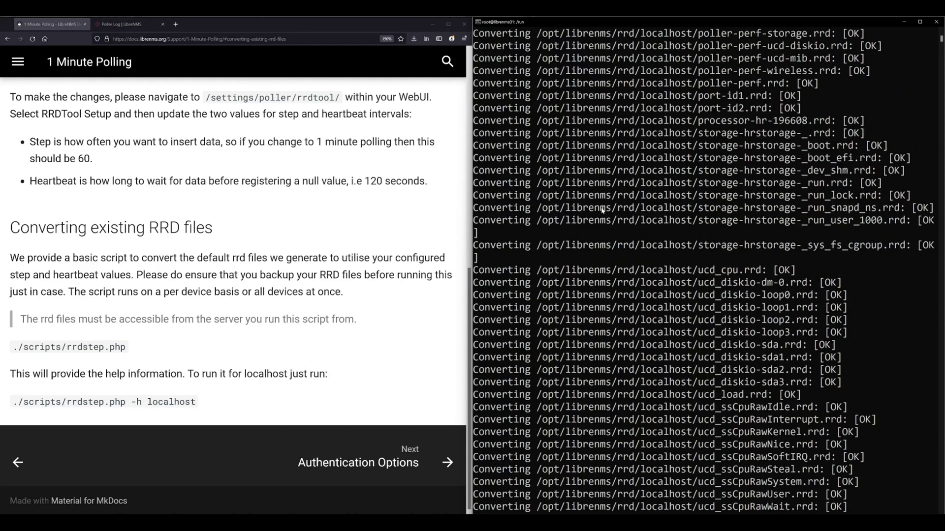
click(130, 24)
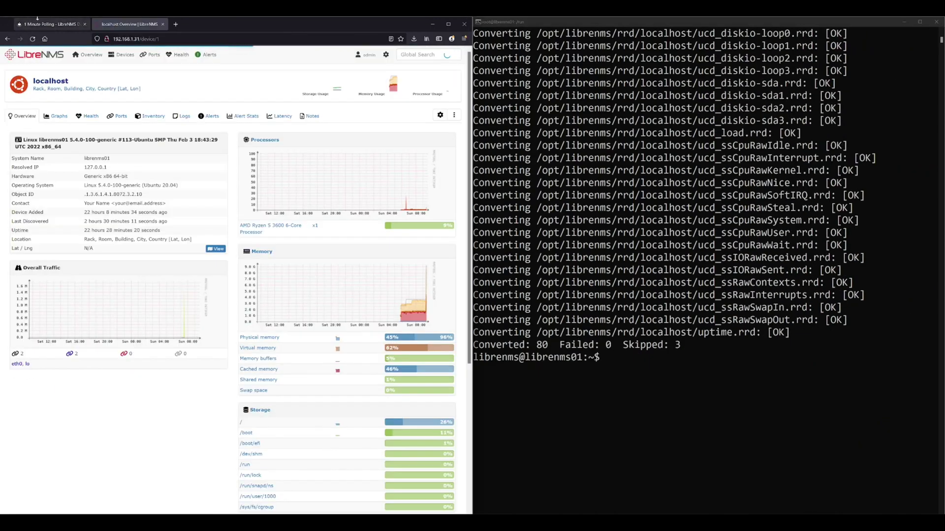
click(38, 20)
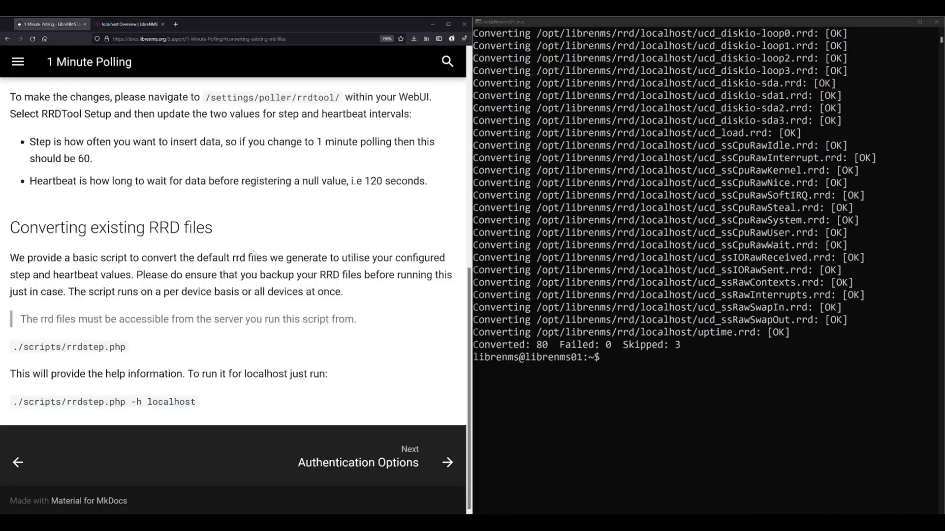